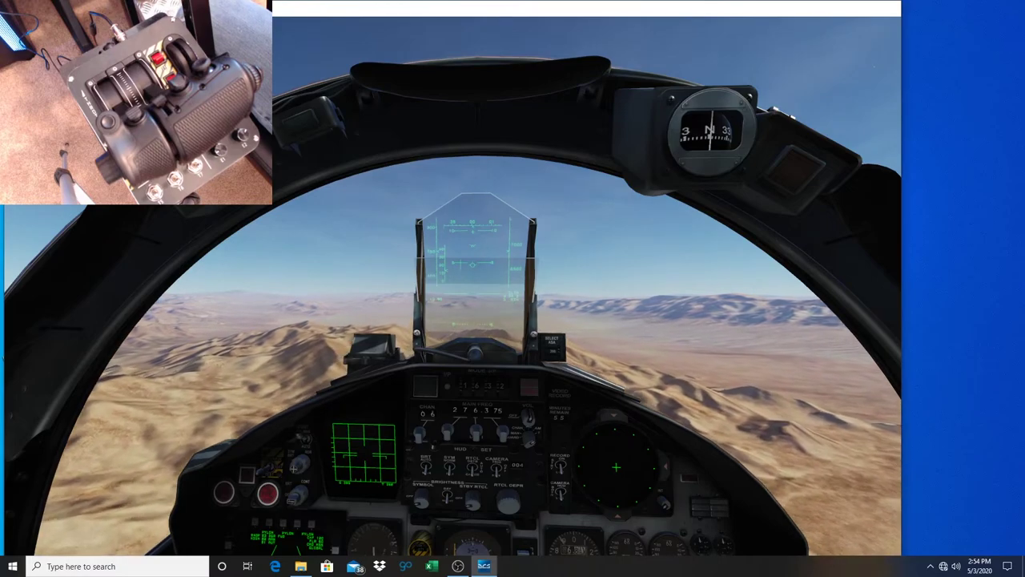
Step: Press F2 for an external view of the F-15 cruising over the mountains
key(F2)
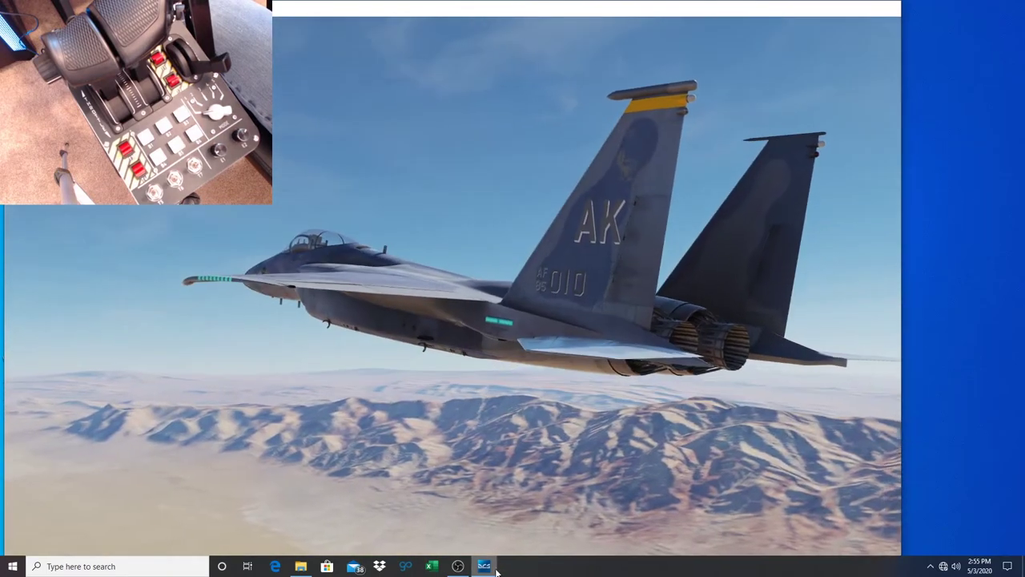
Step: Close the DCS World window from its taskbar icon and confirm quitting with YES
right_click(484, 566)
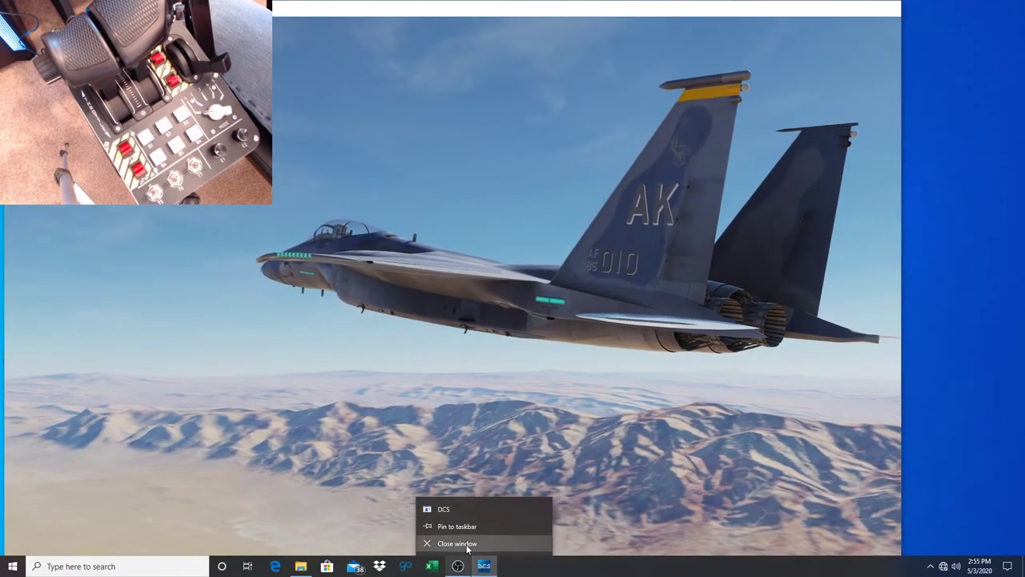
click(457, 543)
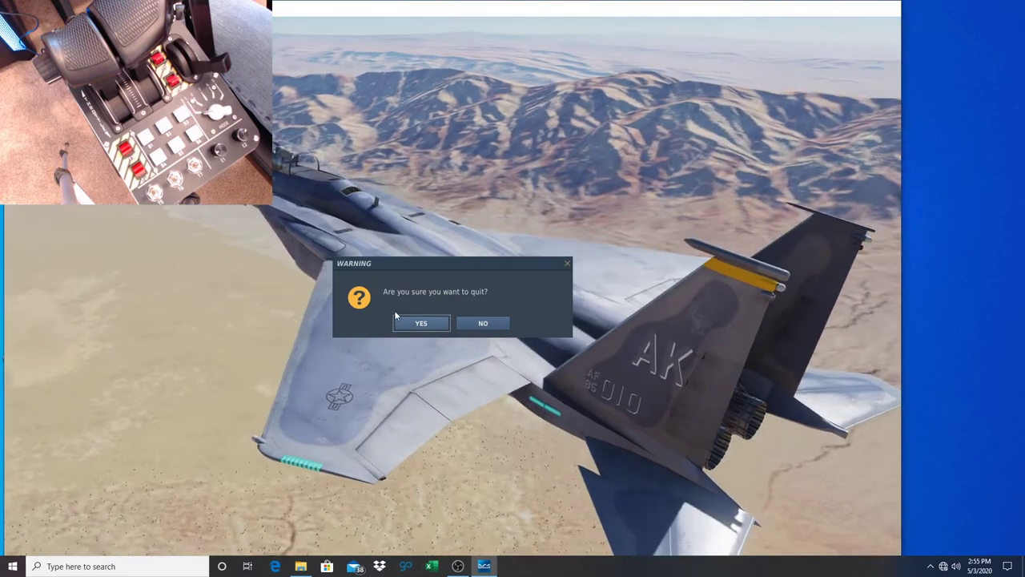
click(422, 323)
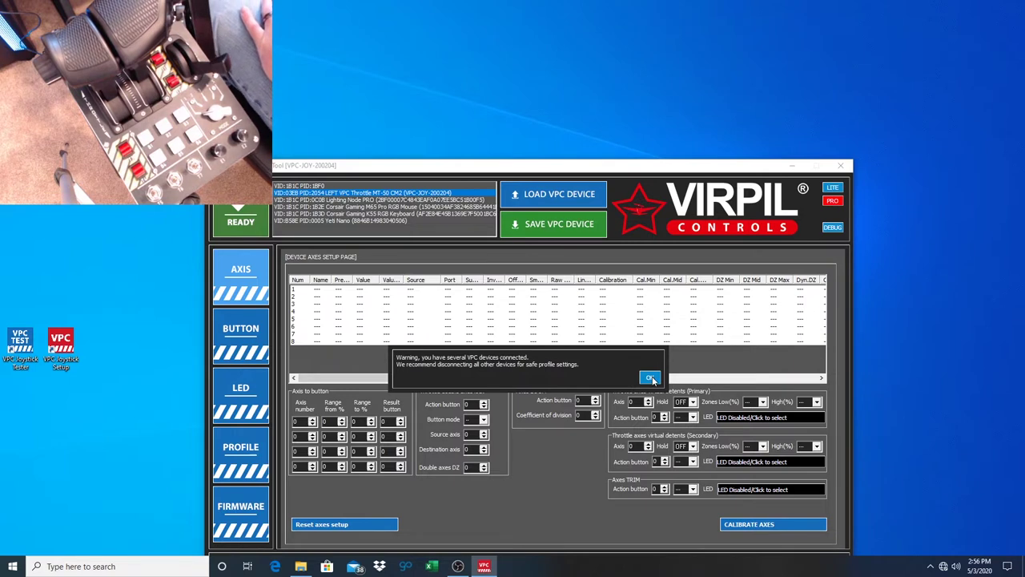
Step: Dismiss the multiple-devices warning and drag the tool window fully onto the screen
click(649, 378)
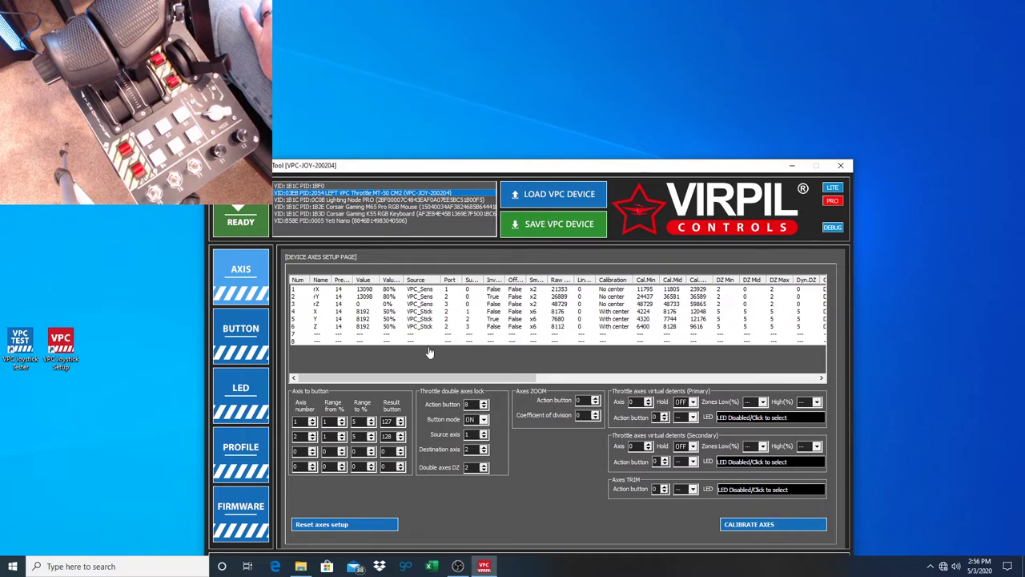
drag(626, 173, 773, 147)
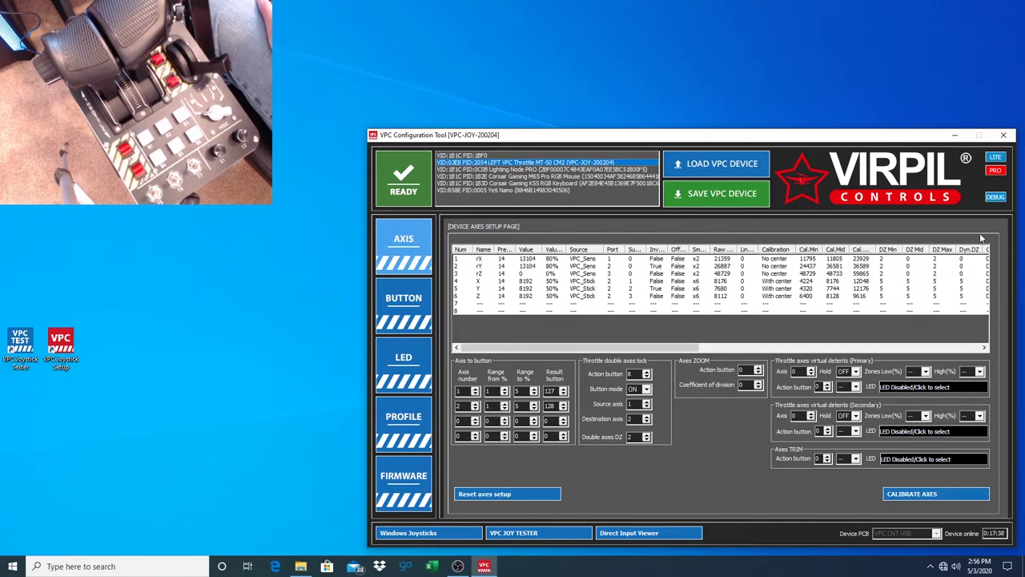
click(995, 157)
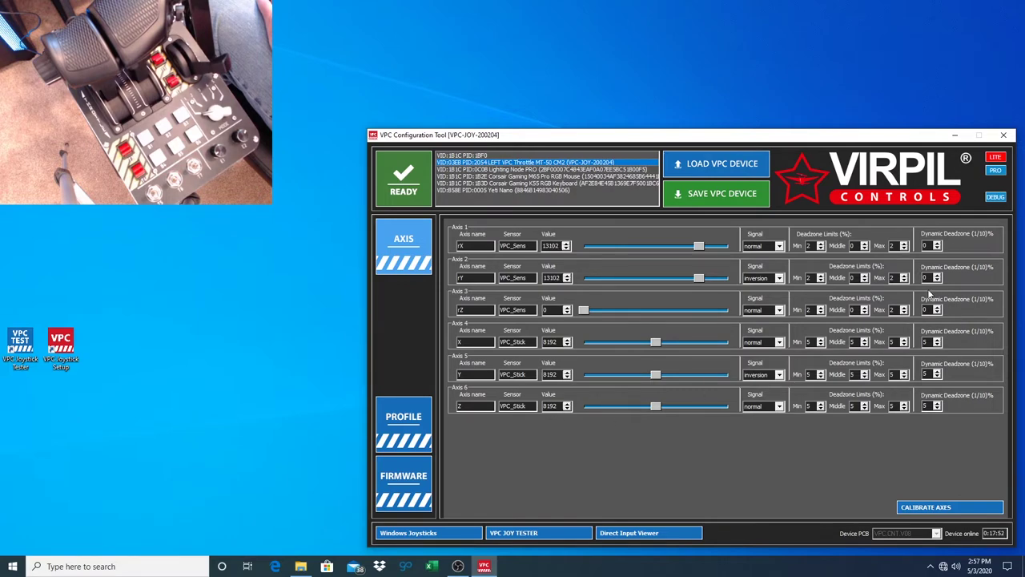
click(996, 171)
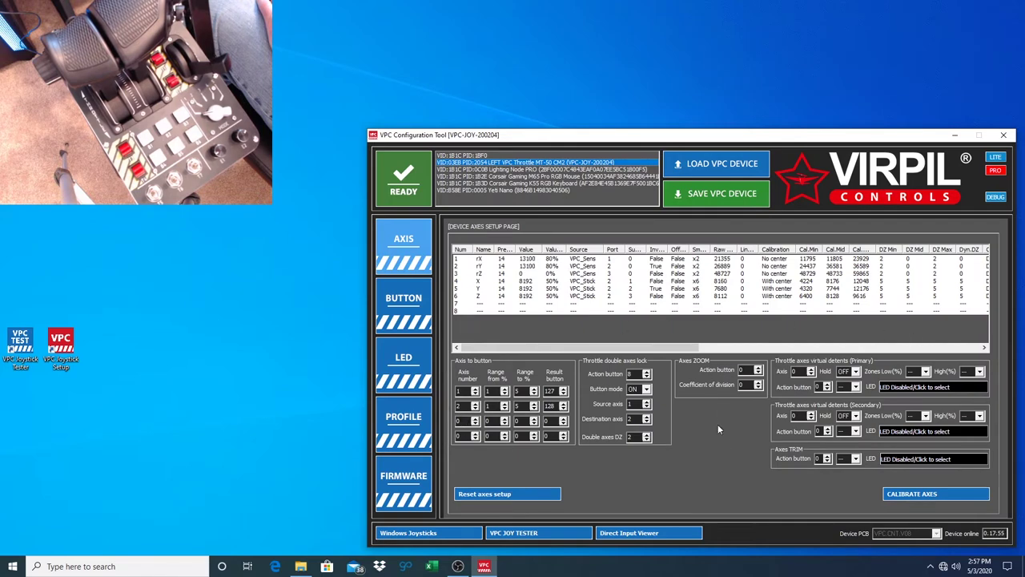
click(405, 375)
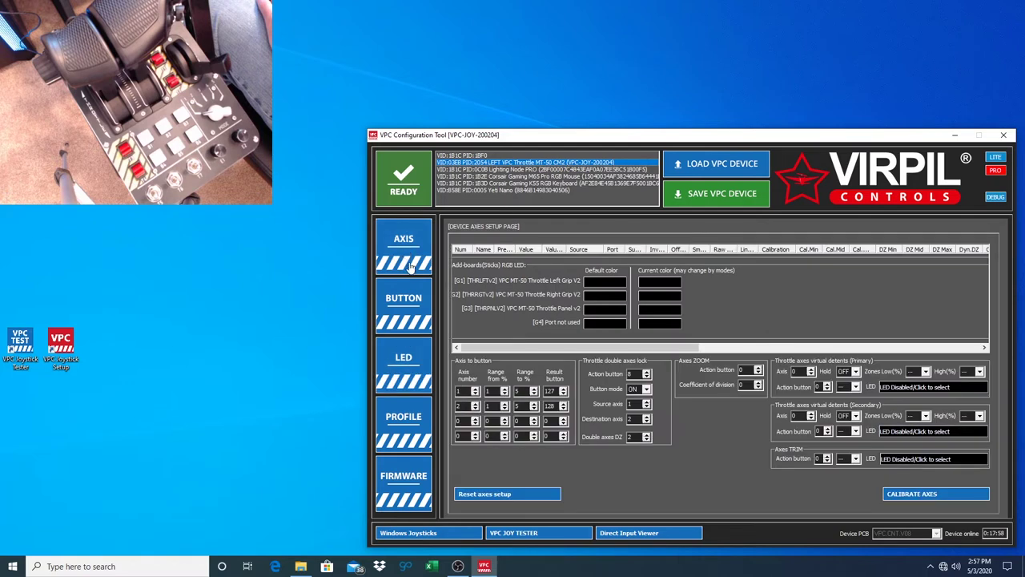
click(409, 269)
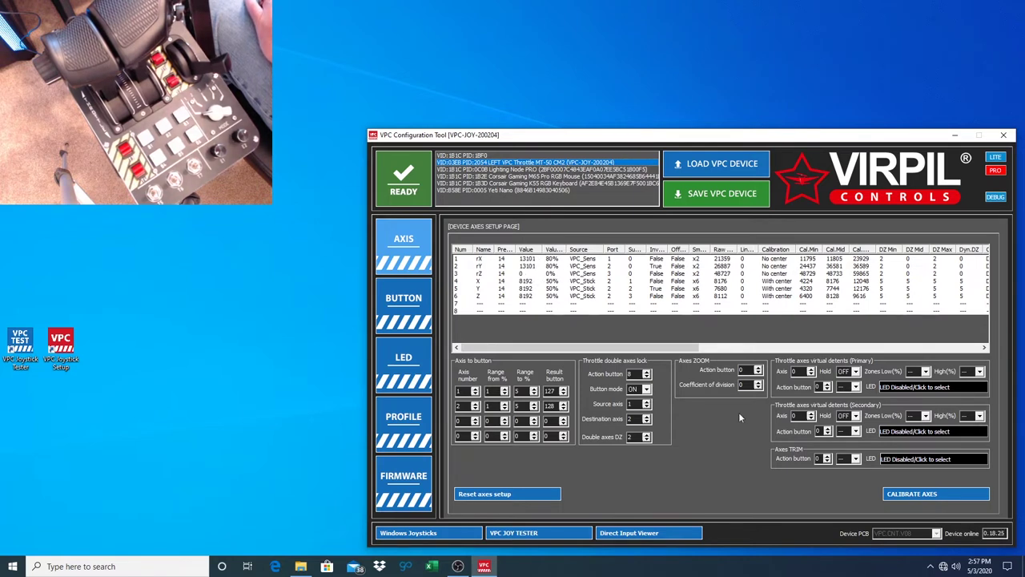
Step: Assign axis 1 to the primary detent with Low 2.0% and High 79.0% zones
click(811, 370)
click(926, 372)
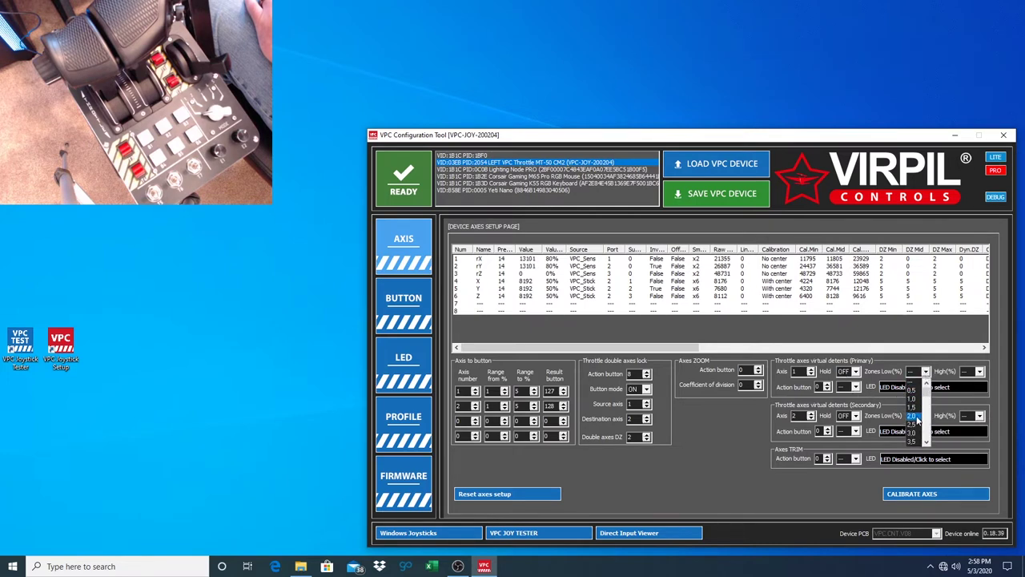
click(917, 417)
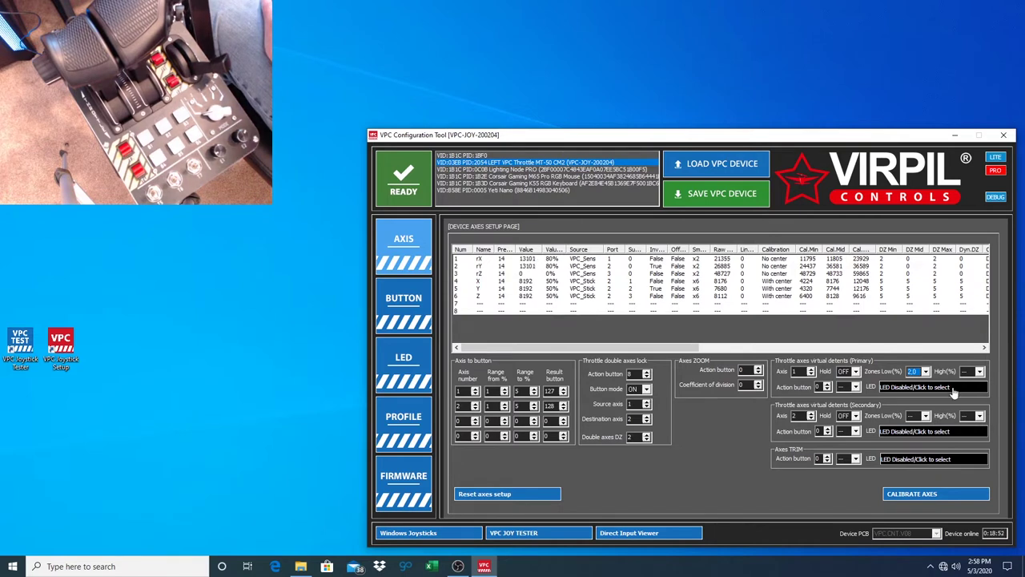
click(985, 372)
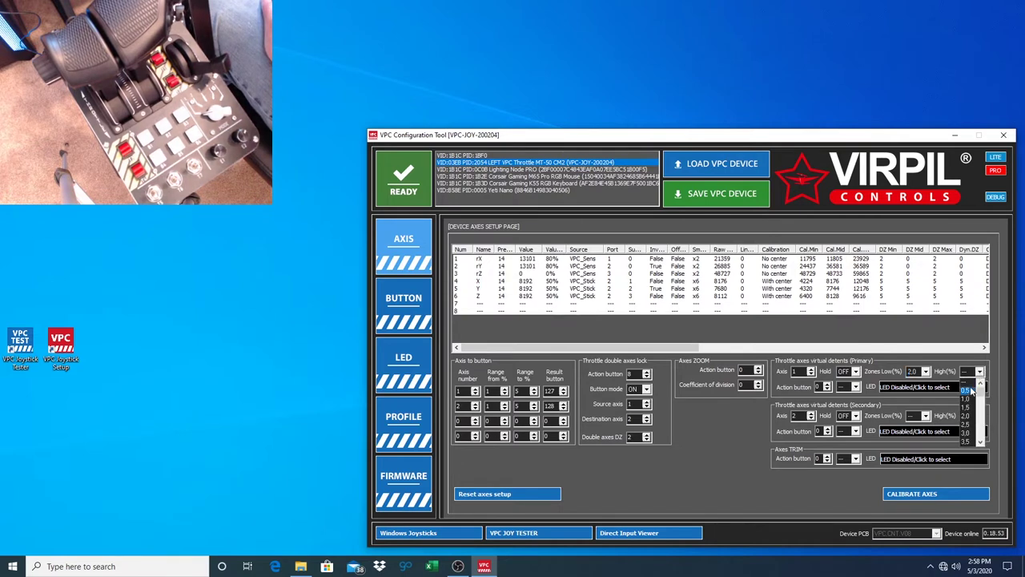
click(971, 379)
scroll(972, 377, down, 1)
scroll(971, 377, down, 1)
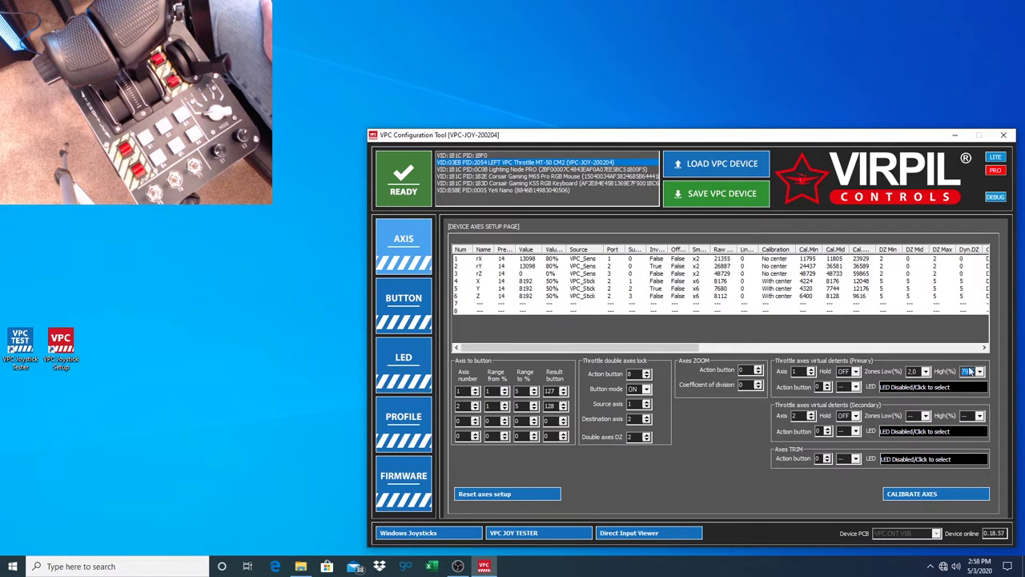
Step: Give the secondary detent on axis 2 a Low 2.0% and High 79.0% zone
click(918, 418)
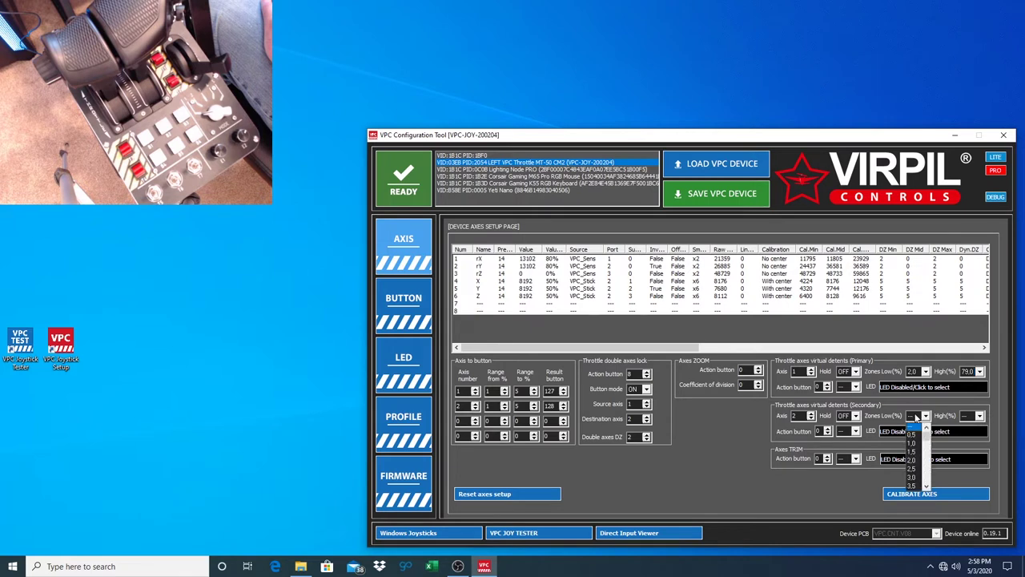
click(914, 458)
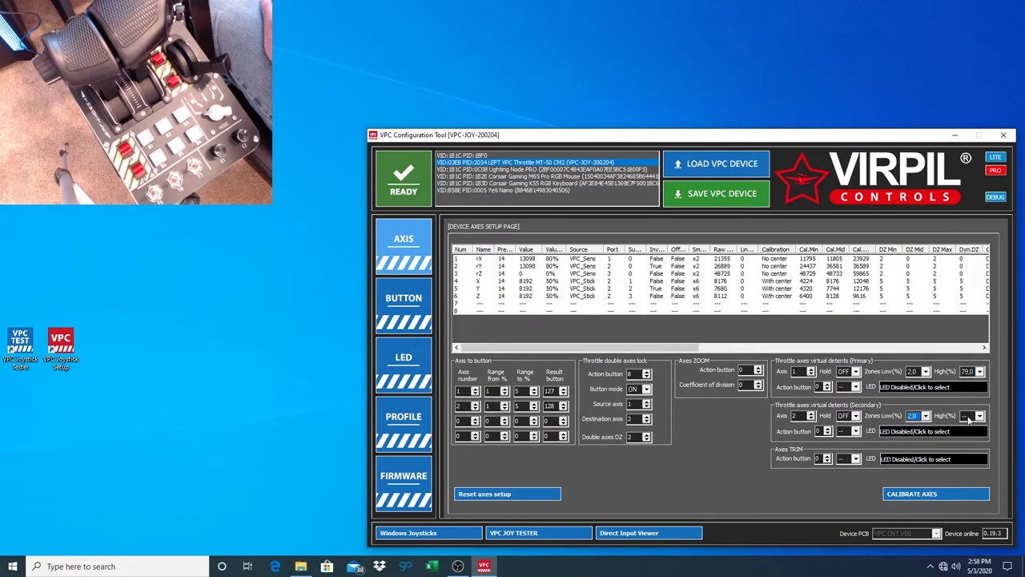
click(968, 418)
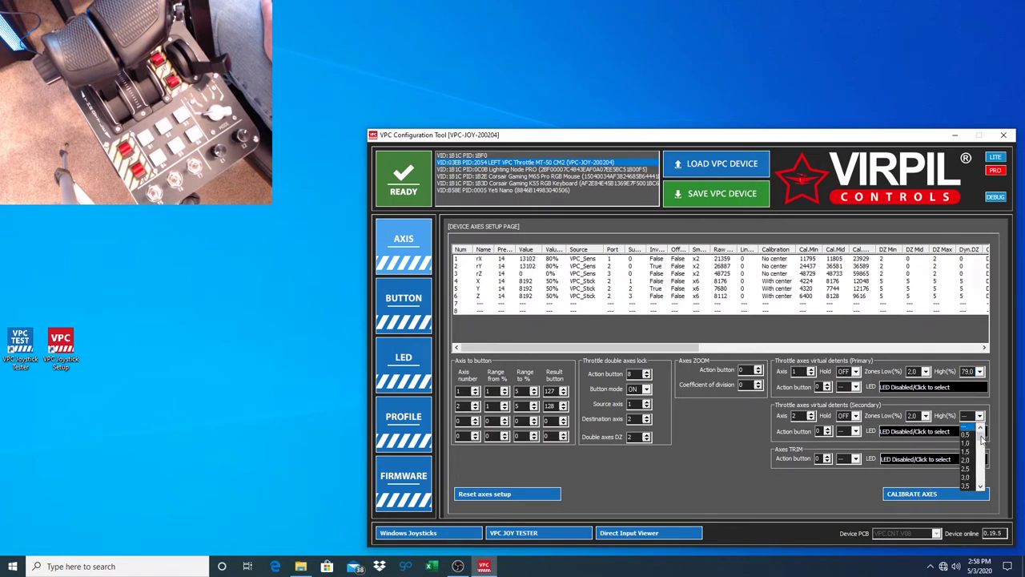
click(969, 422)
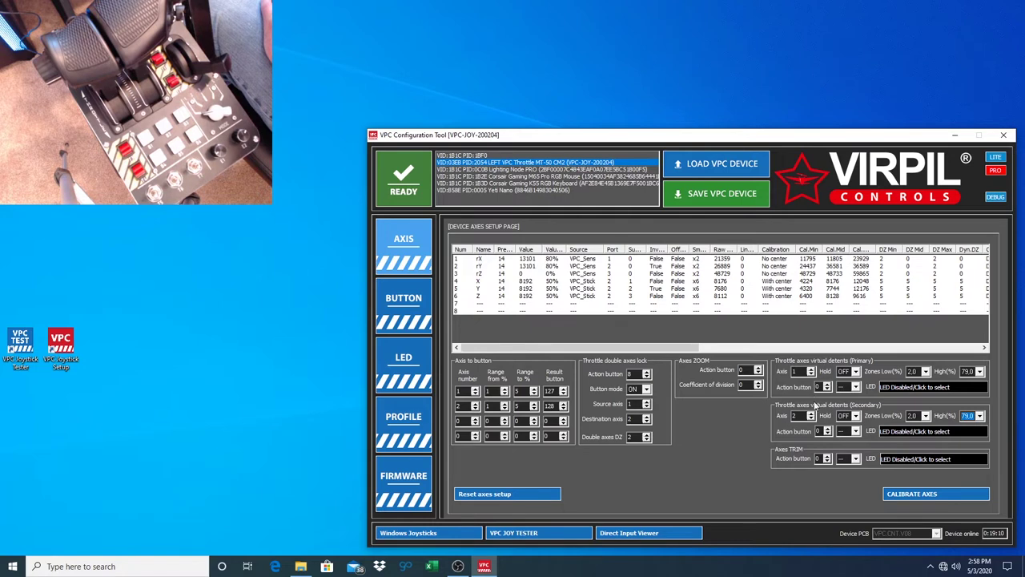
Step: Set the Primary and Secondary detent action button modes to ON, then go to the BUTTON page
click(856, 387)
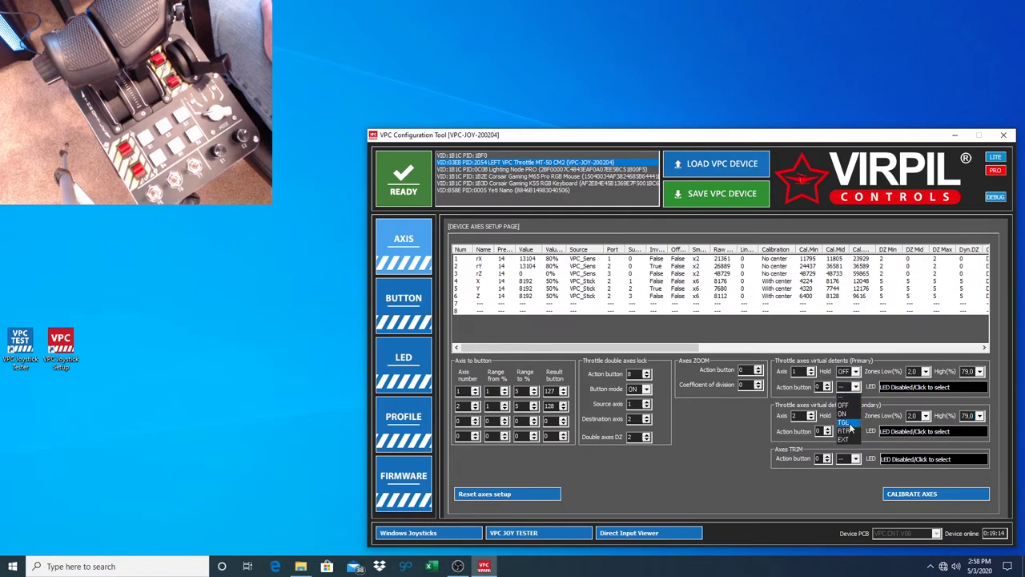
click(848, 414)
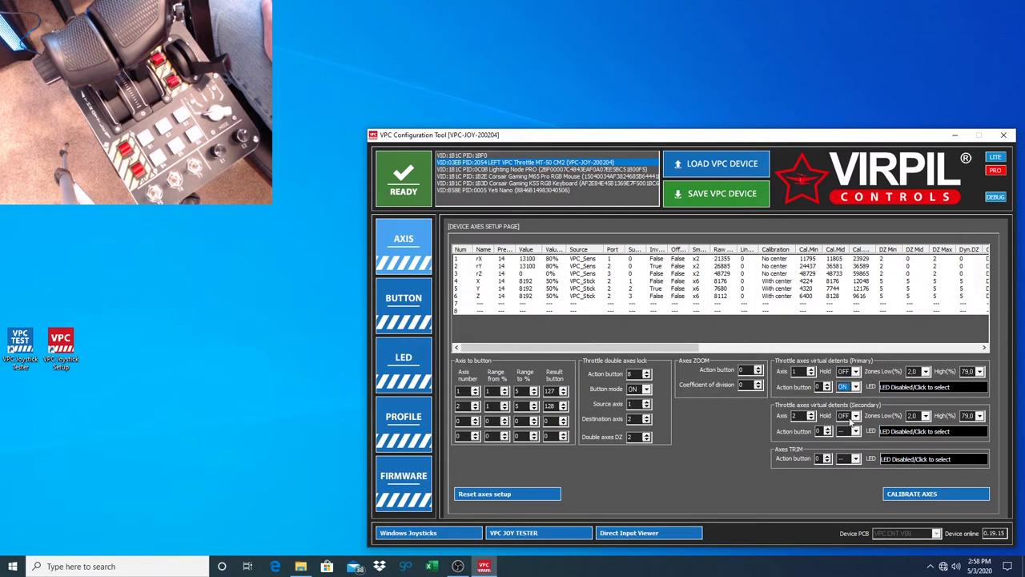
click(856, 431)
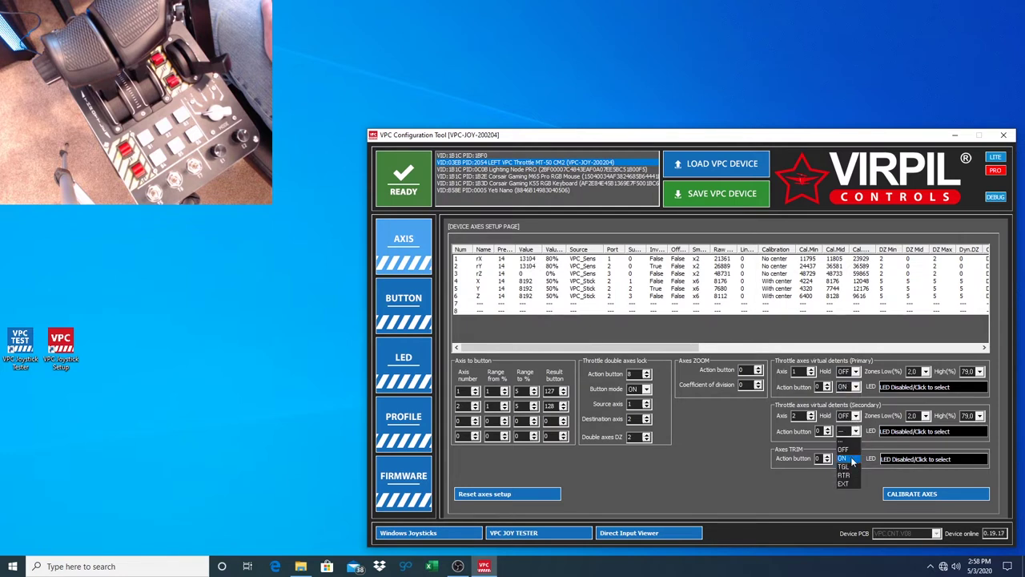
click(852, 462)
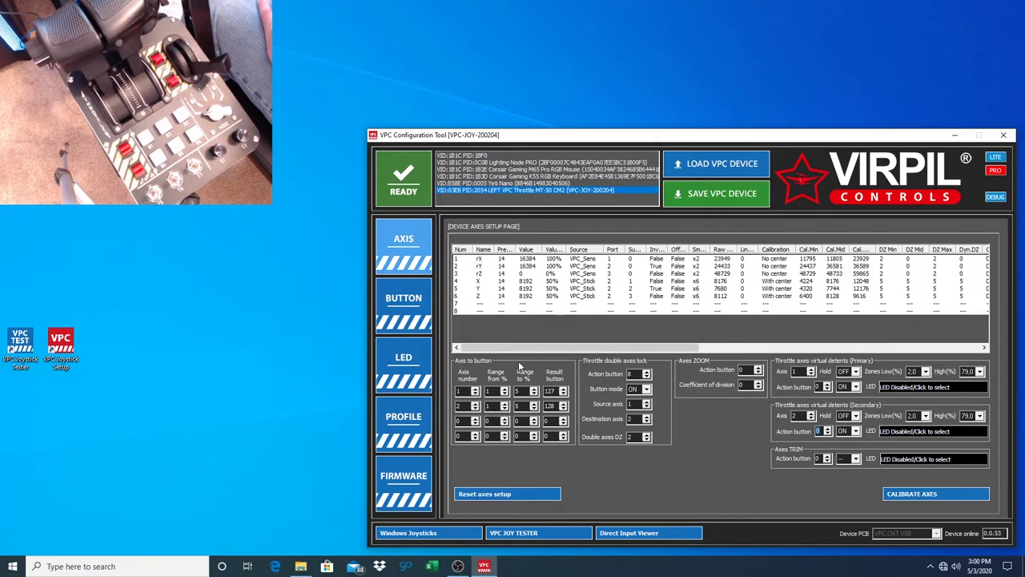
click(410, 311)
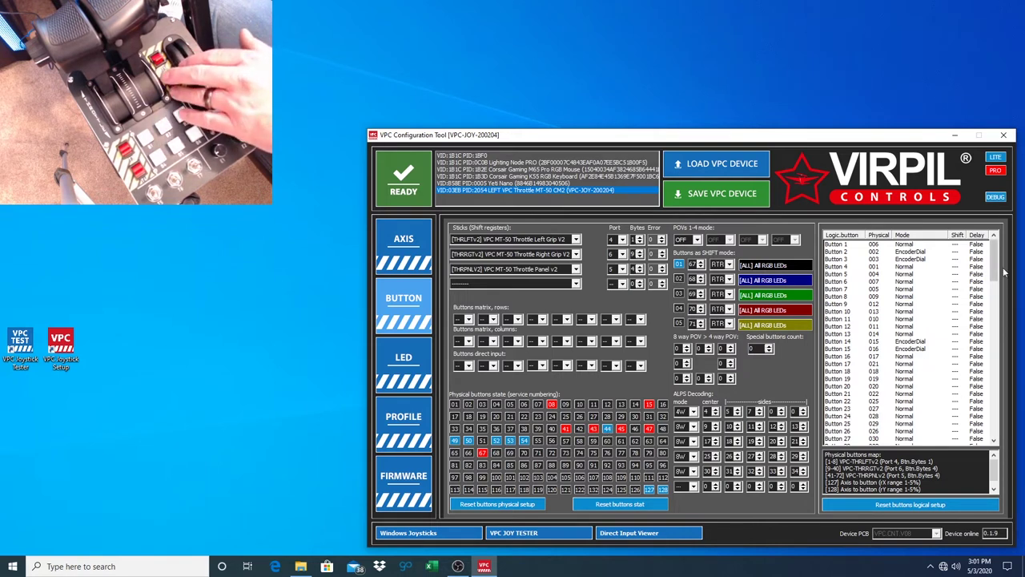
Step: Scroll the logical button list to buttons 38–43, then return to the AXIS page
drag(999, 271, 1002, 308)
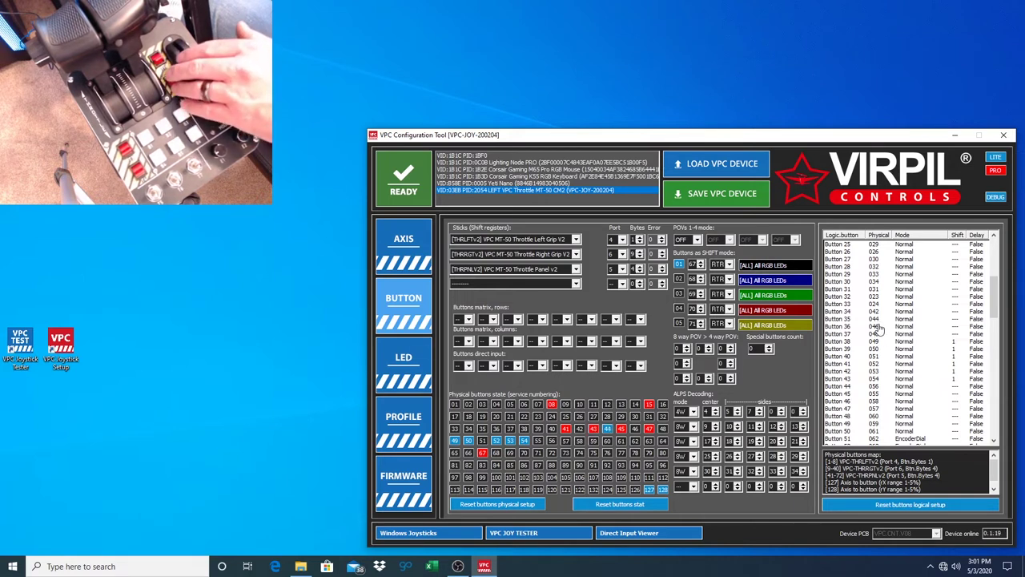
click(403, 252)
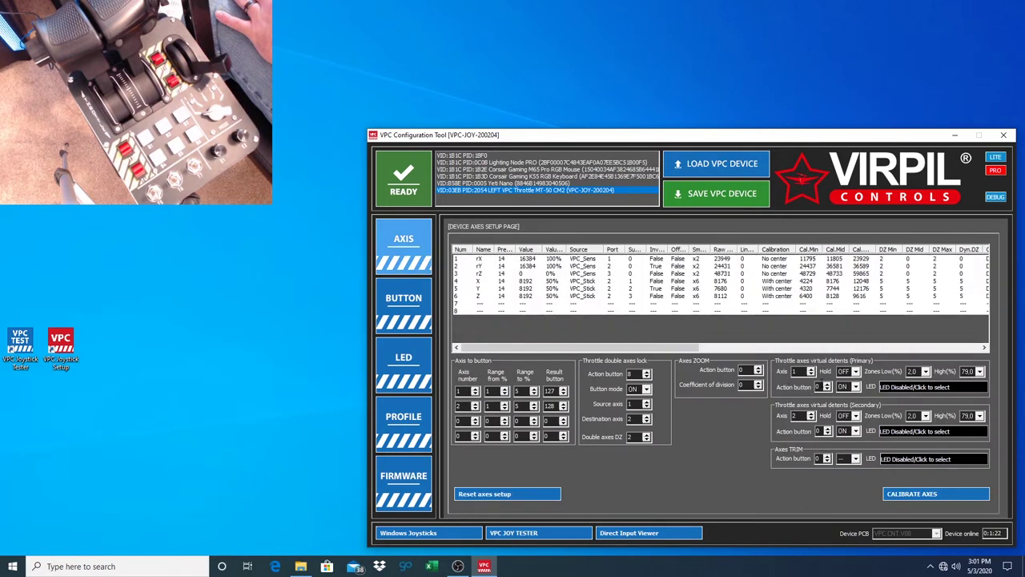
Step: Enter 44 as both detents' action button, save to the VPC device, and view the BUTTON page
click(818, 387)
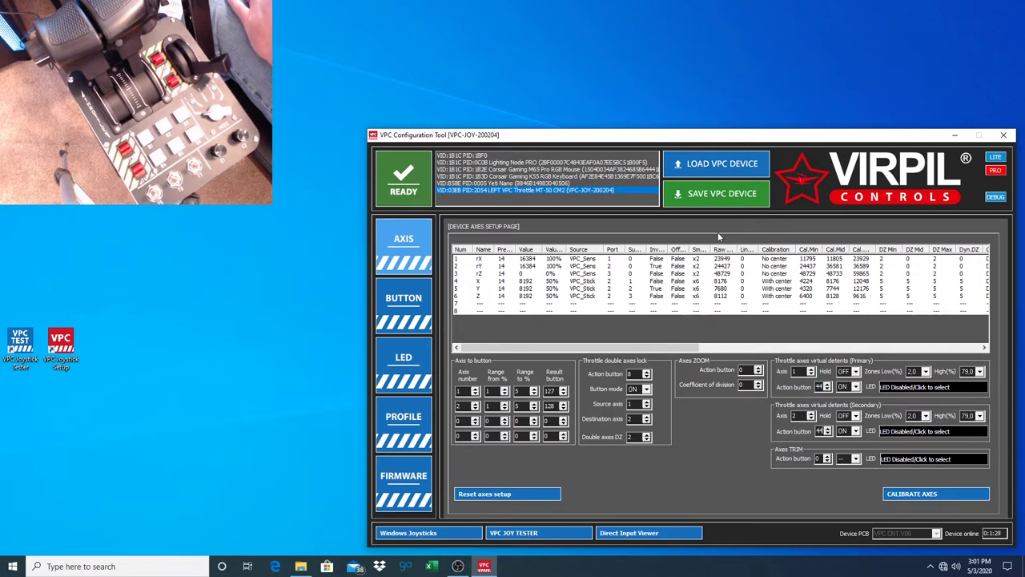
click(713, 203)
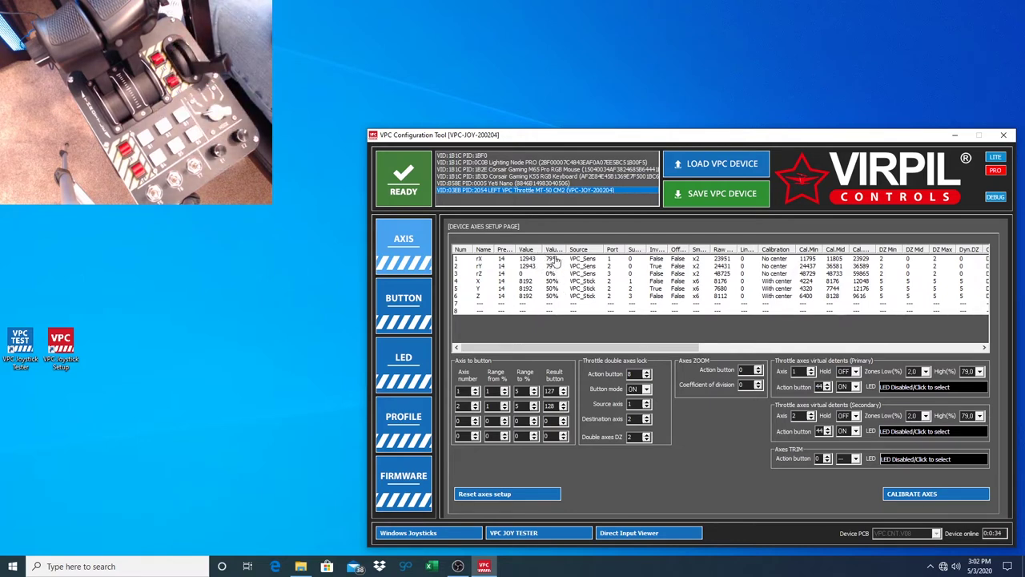
click(403, 305)
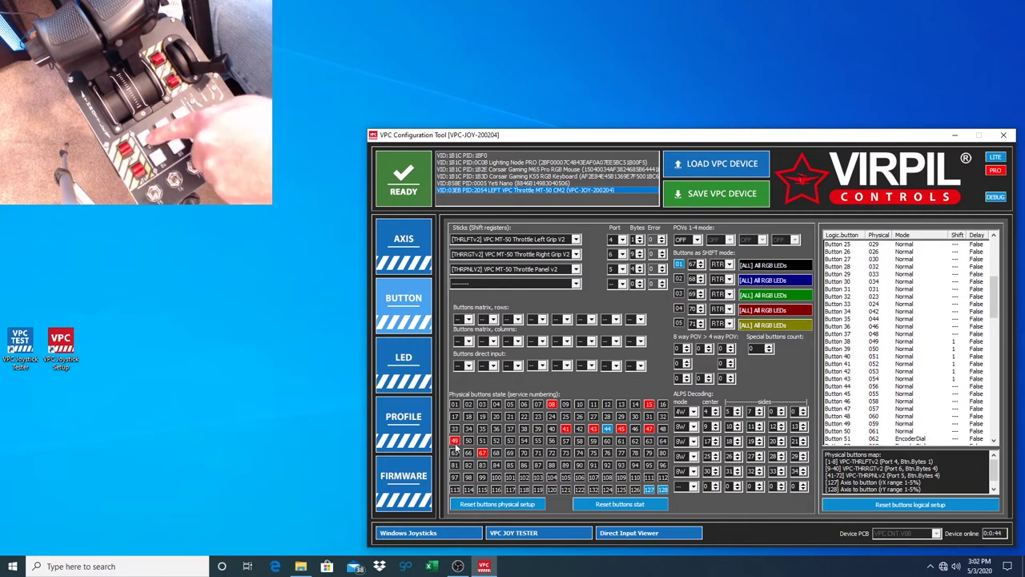
Step: Return to the AXIS page showing both detents using action button 49
click(403, 245)
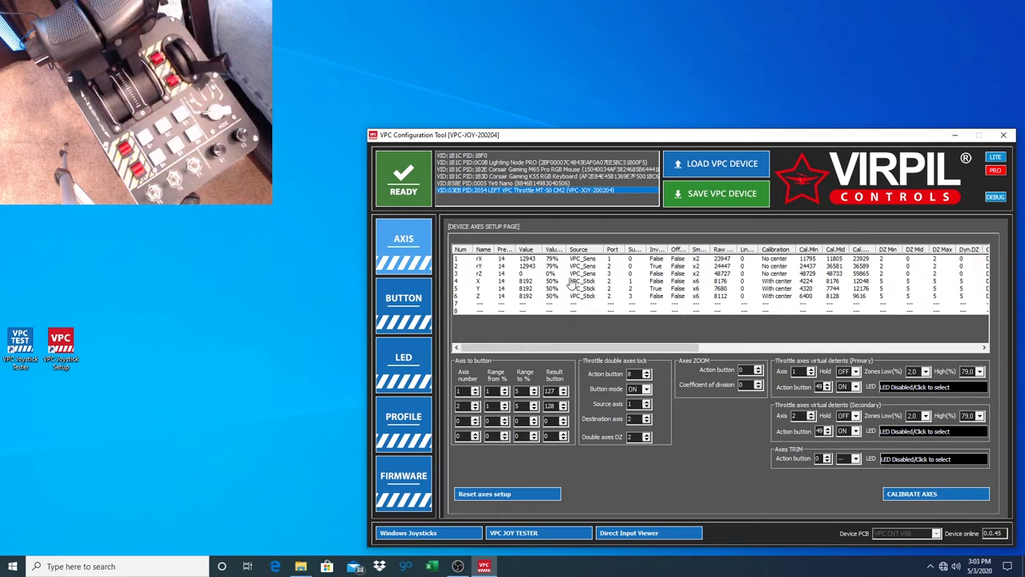
Step: Switch both detents' action button 49 to TGL mode and save to the VPC device
click(856, 388)
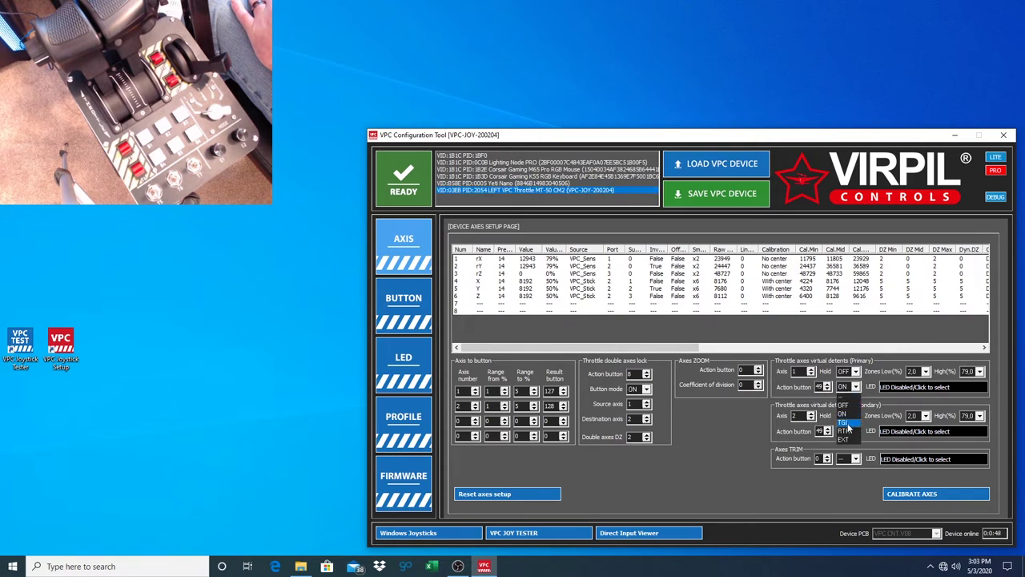
click(847, 427)
click(856, 431)
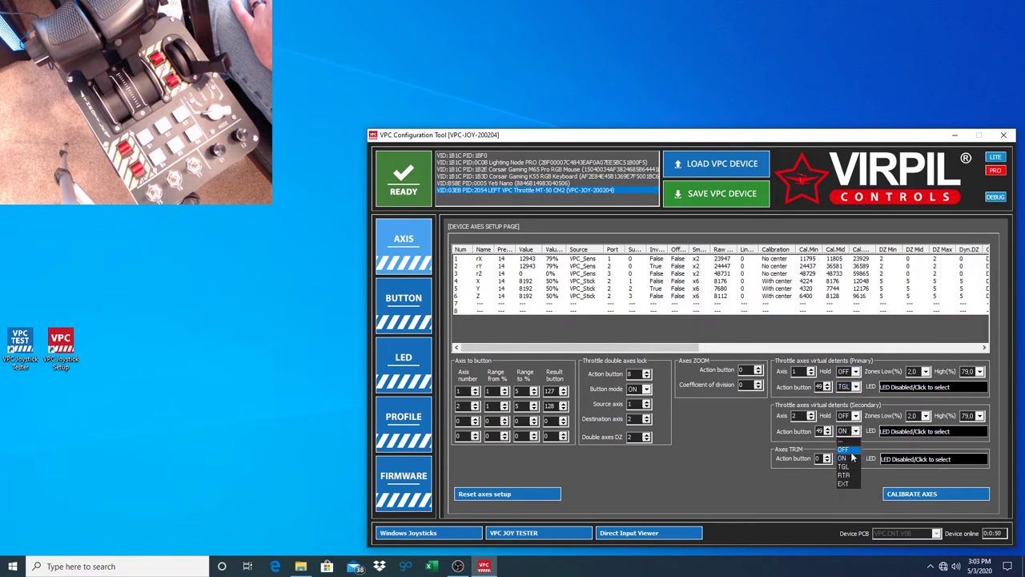
click(851, 469)
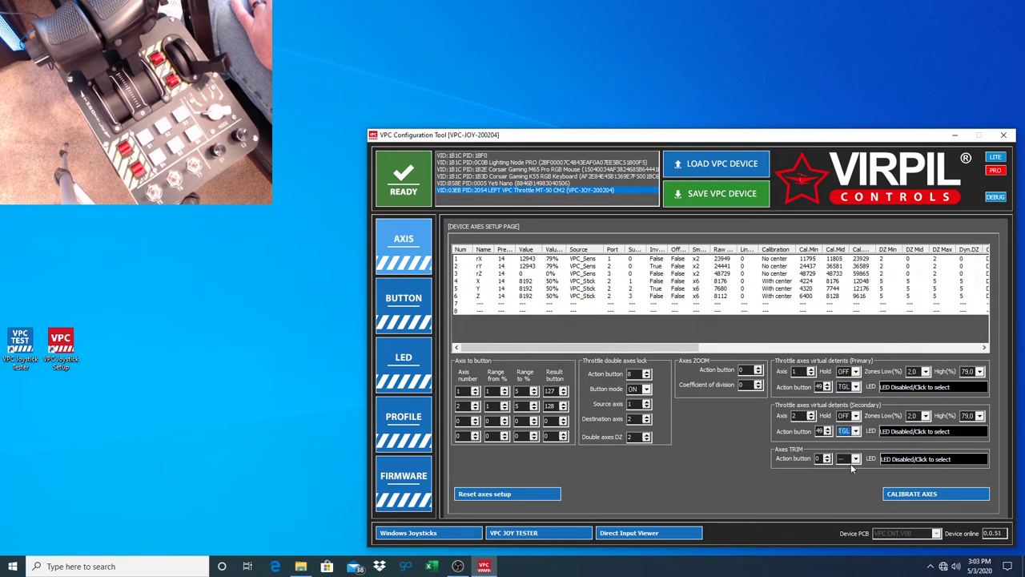
click(711, 198)
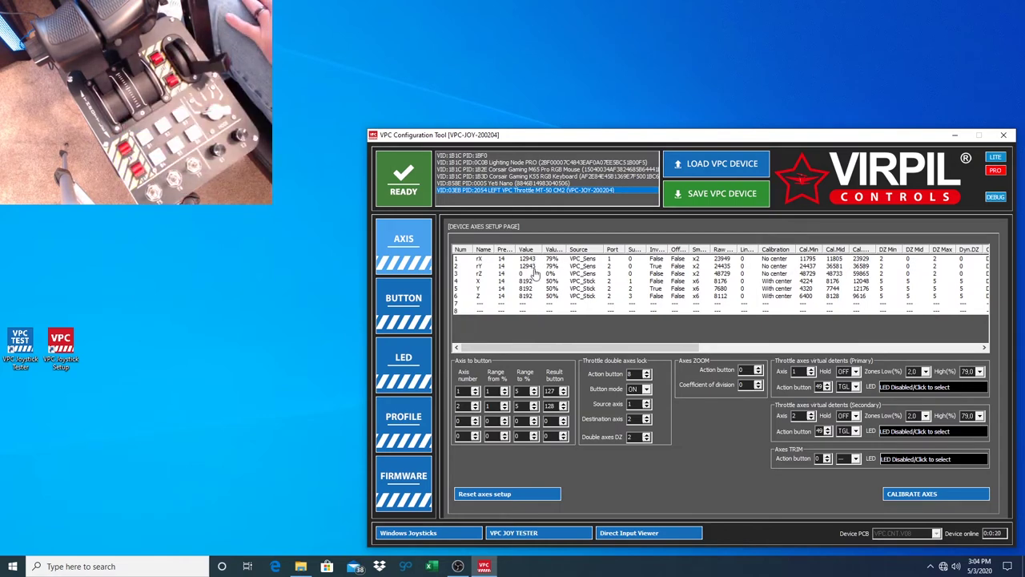
Step: Set the primary detent LED to [ALL] All RGB LEDs in blue
click(925, 389)
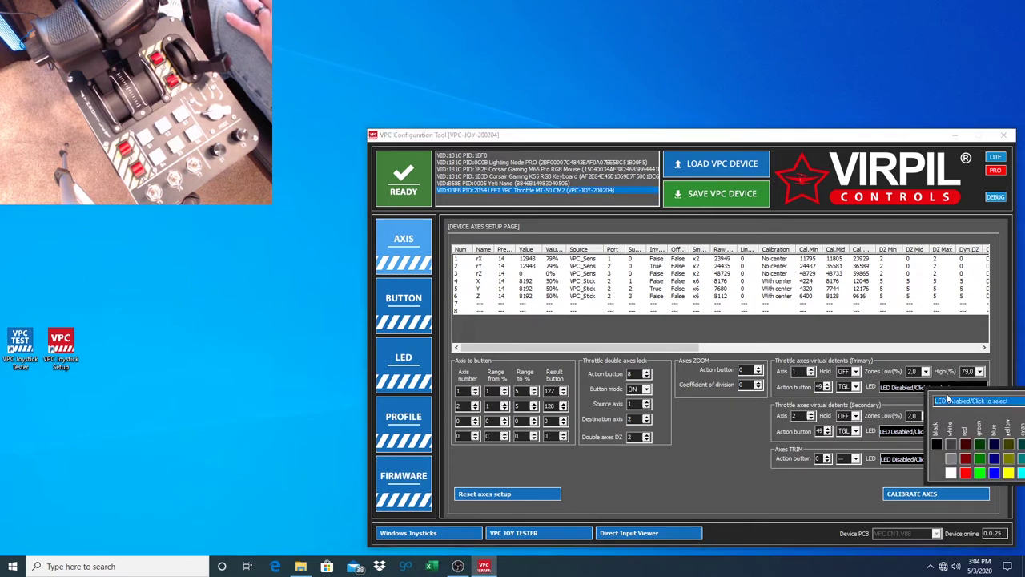
click(969, 401)
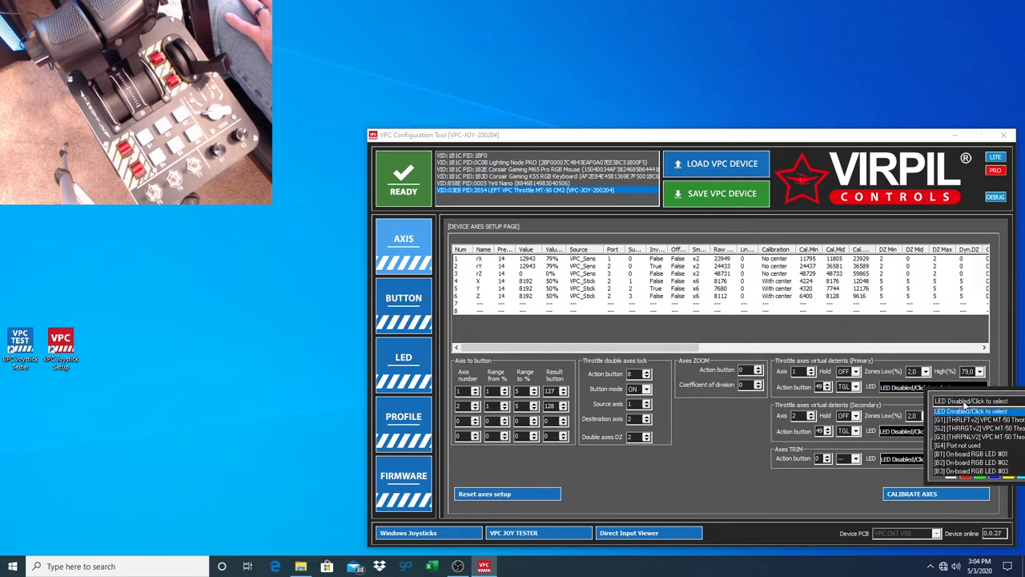
scroll(971, 477, down, 2)
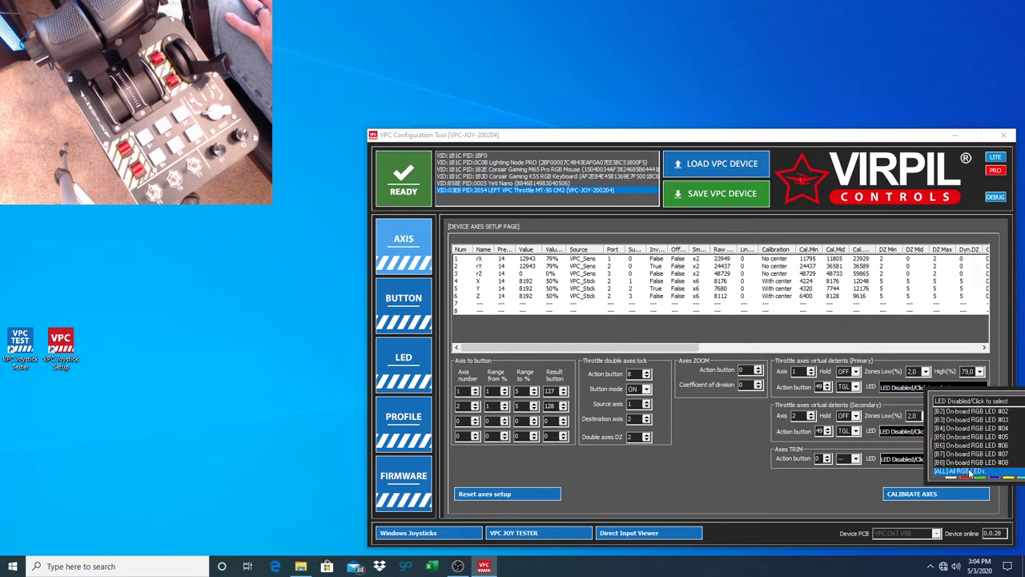
click(966, 473)
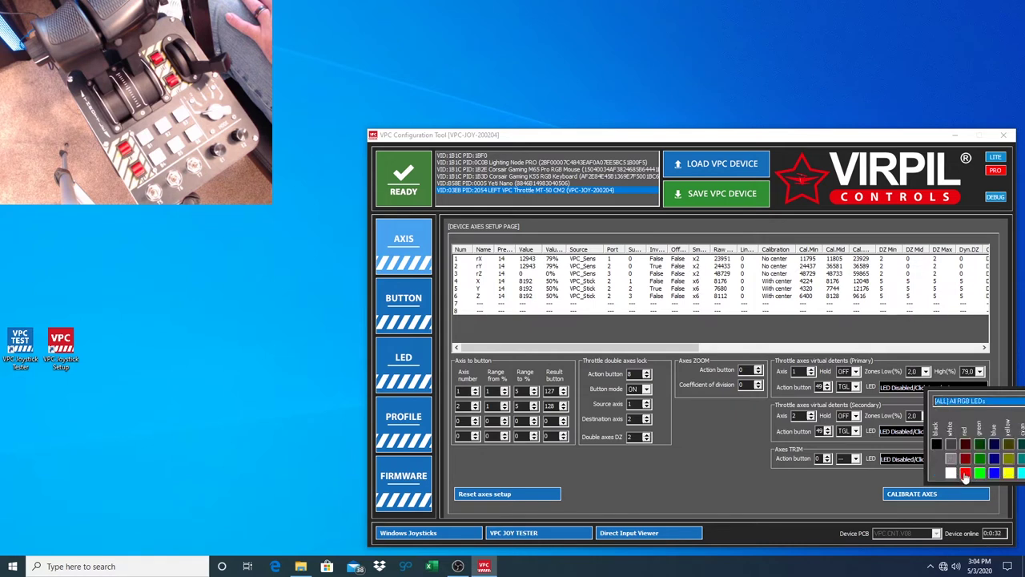
click(996, 474)
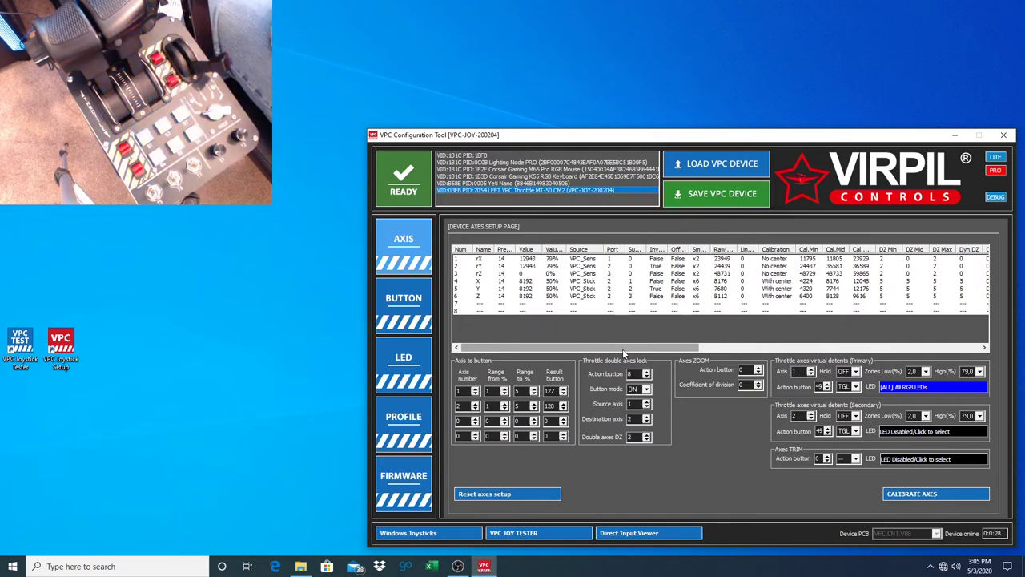
Step: Light the primary detent on [B1] on-board RGB LED #01 in blue and save to the device
click(910, 390)
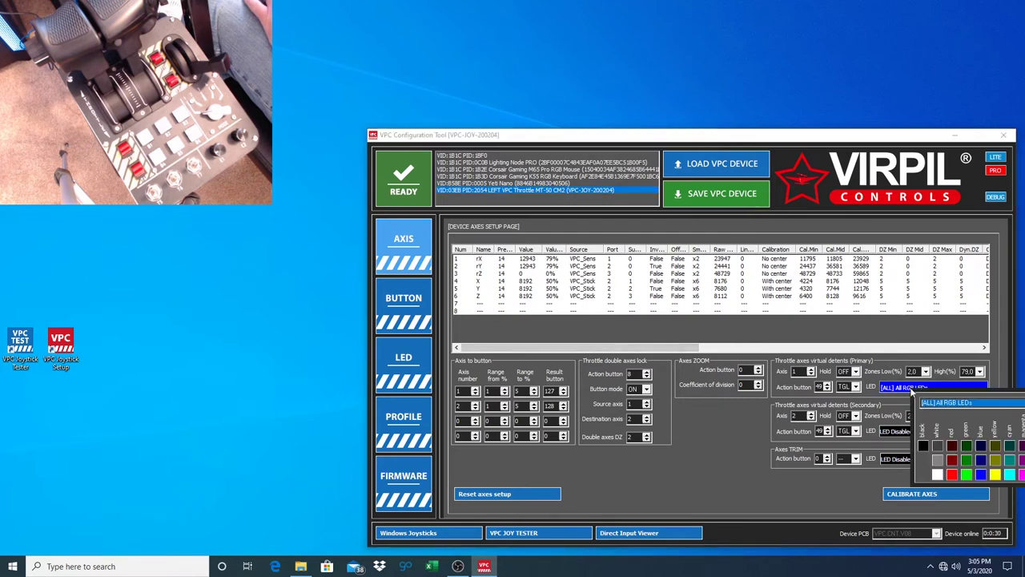
click(944, 407)
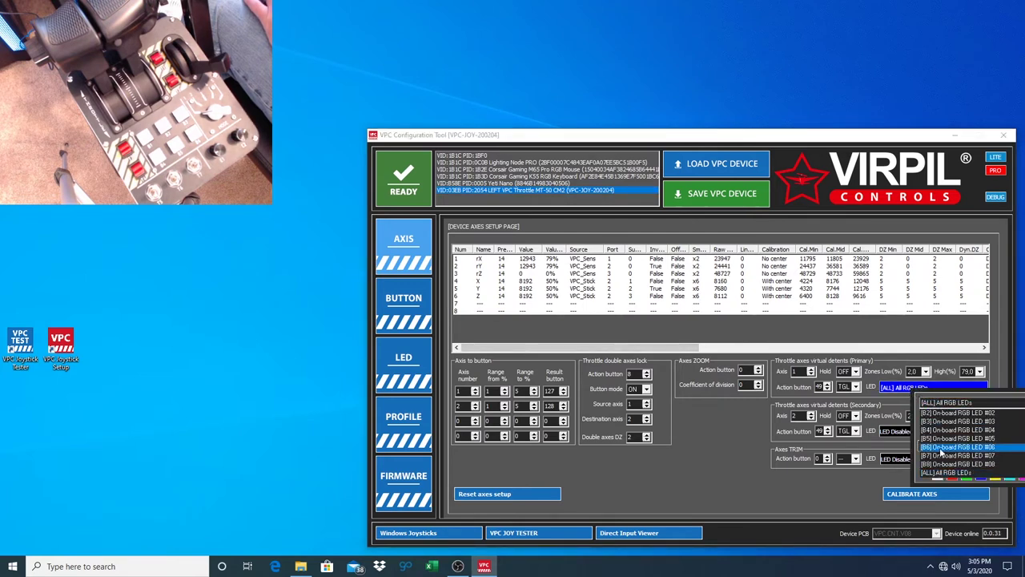
scroll(945, 447, up, 3)
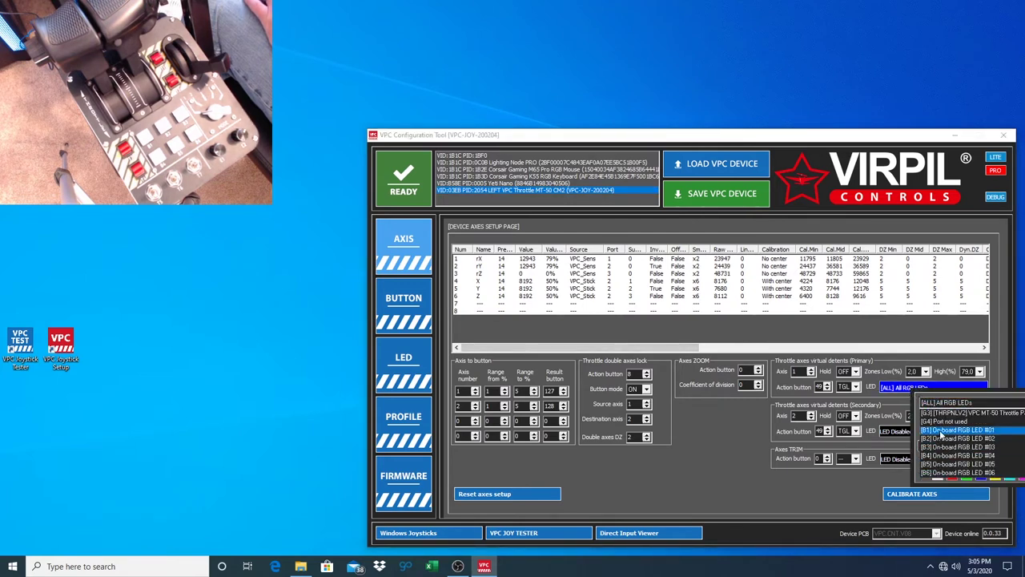
click(943, 431)
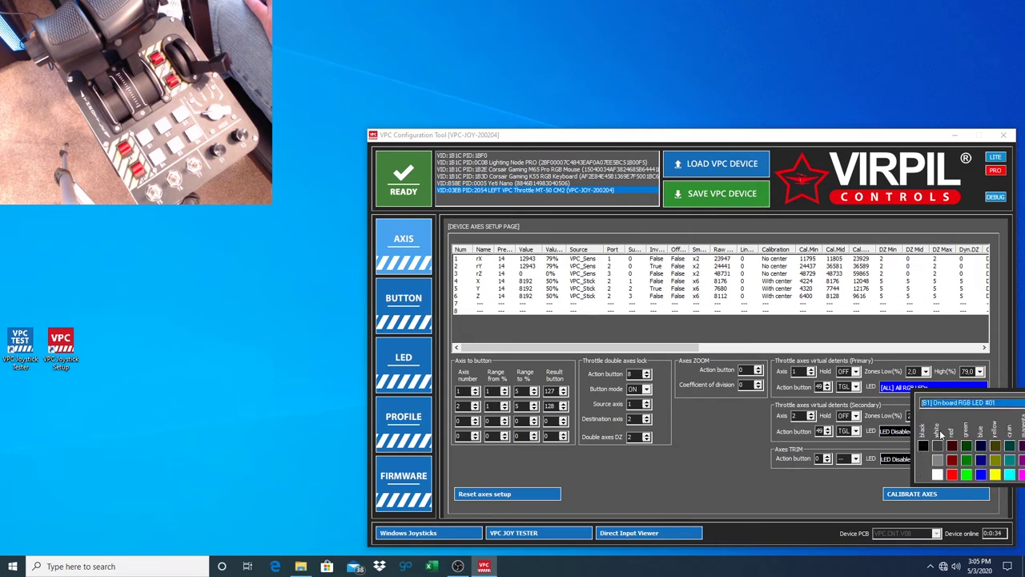
click(983, 476)
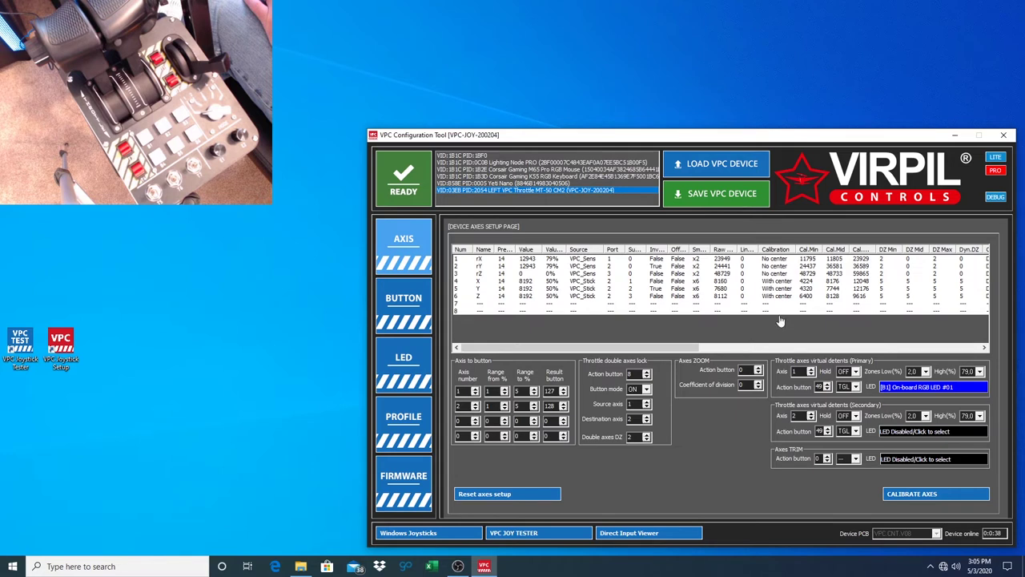
click(717, 200)
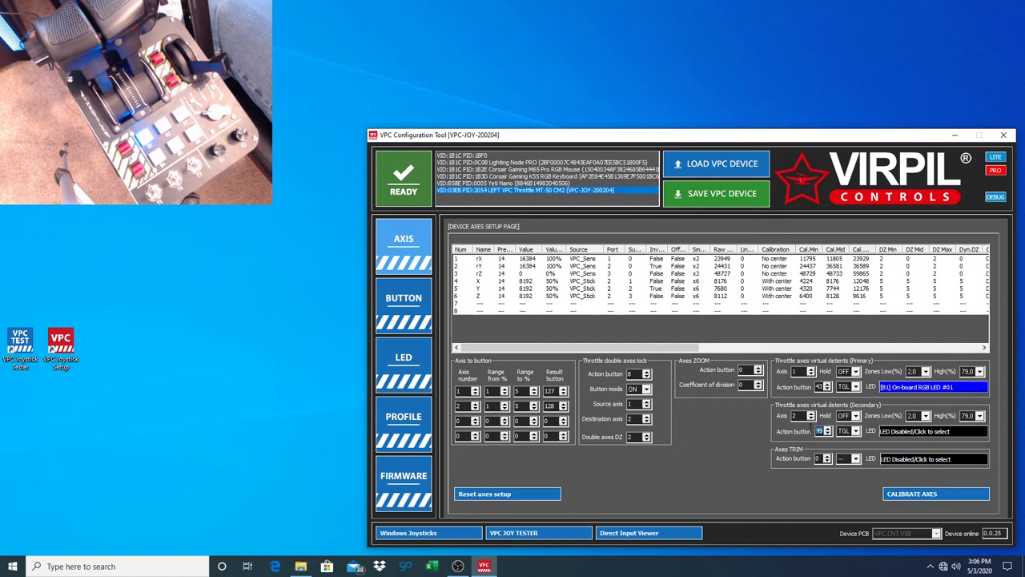
Step: Change the Primary and Secondary detent action button modes from TGL to ON, keeping hold OFF
click(854, 387)
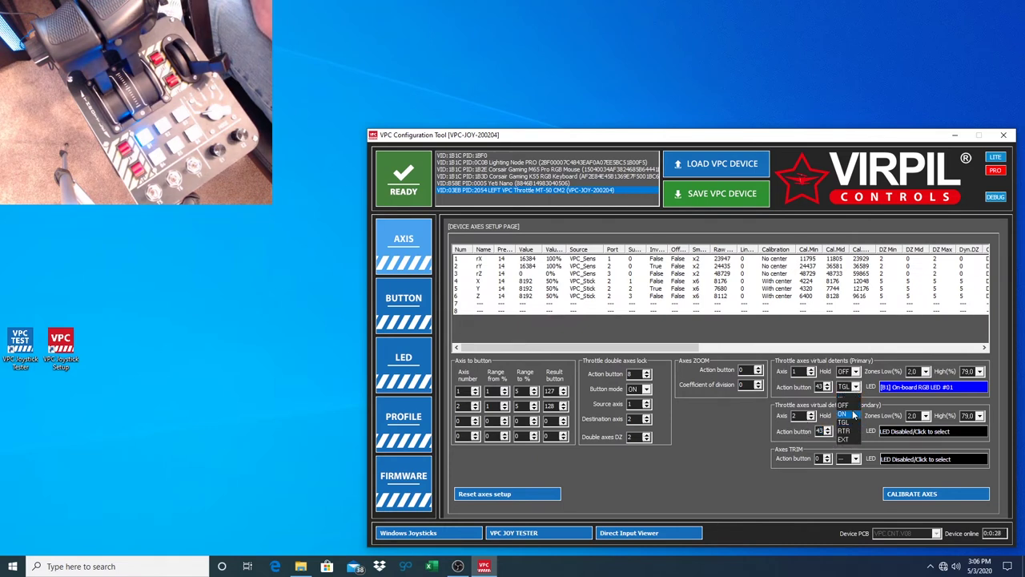
click(853, 413)
click(856, 416)
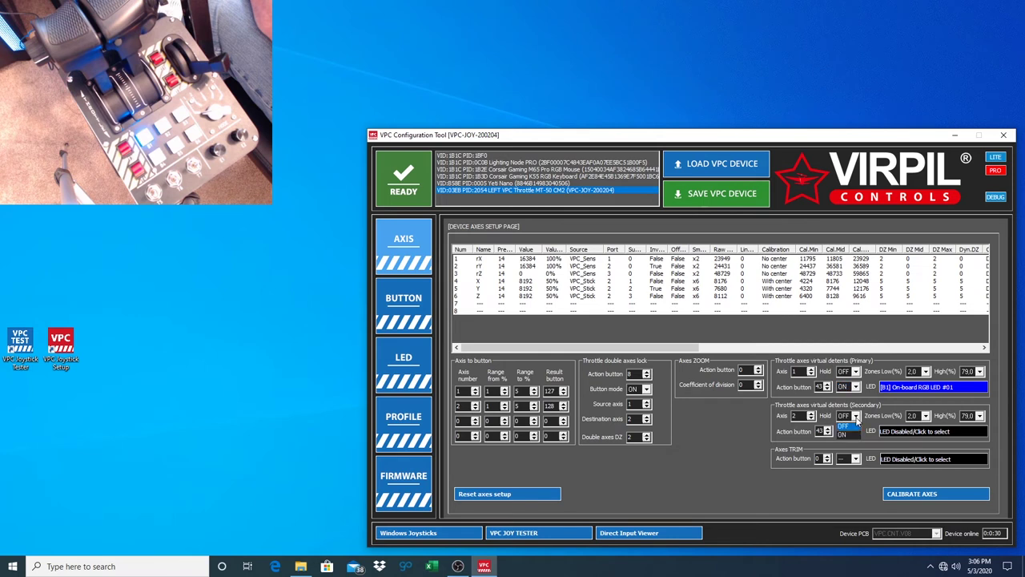
click(851, 425)
click(856, 432)
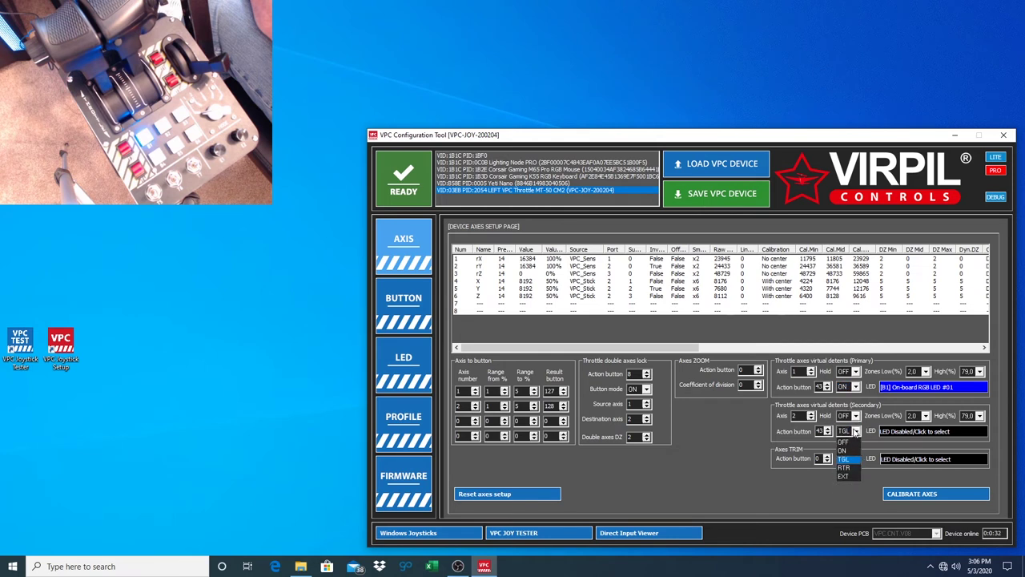
click(851, 460)
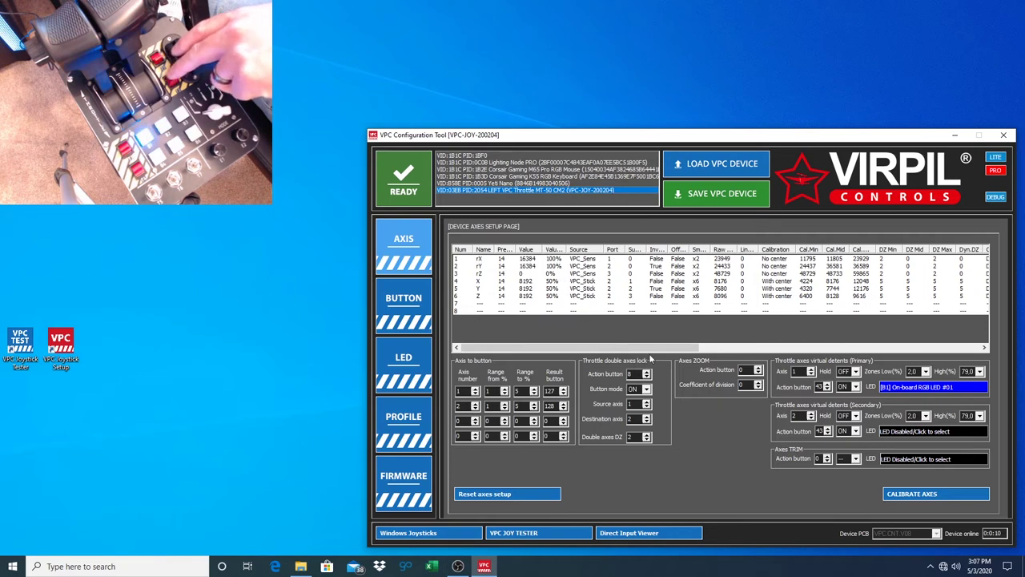
Step: Change the primary detent action button number to 44 and save to the device
click(819, 387)
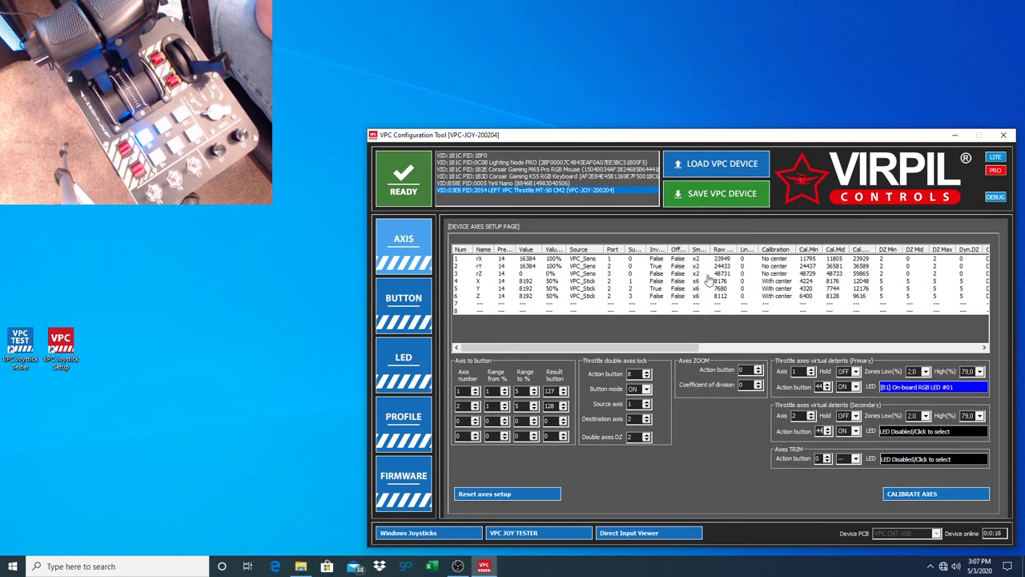
click(731, 198)
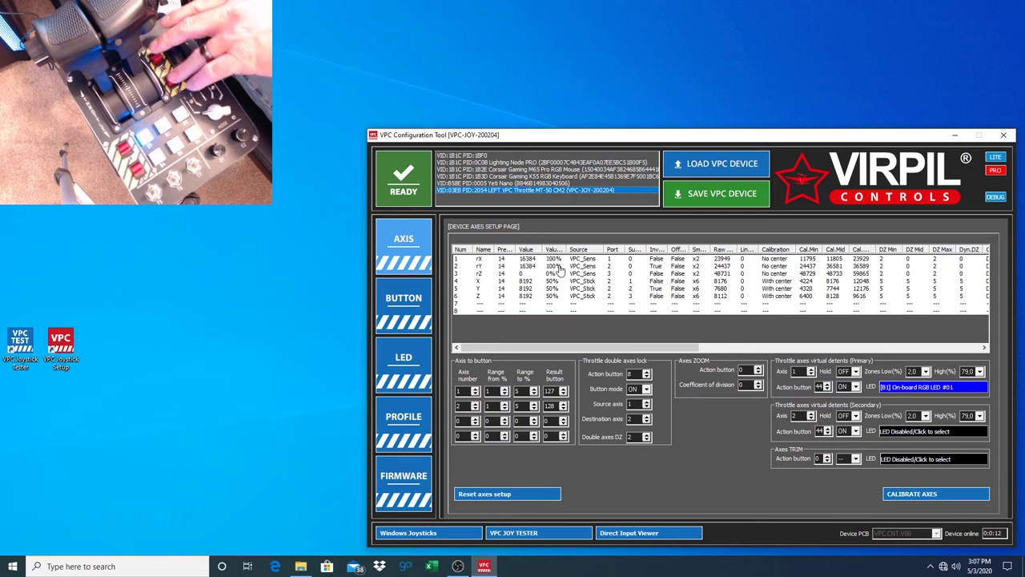
Step: Set the primary detent LED to [ALL] All RGB LEDs in red and save to the device
click(923, 390)
click(958, 403)
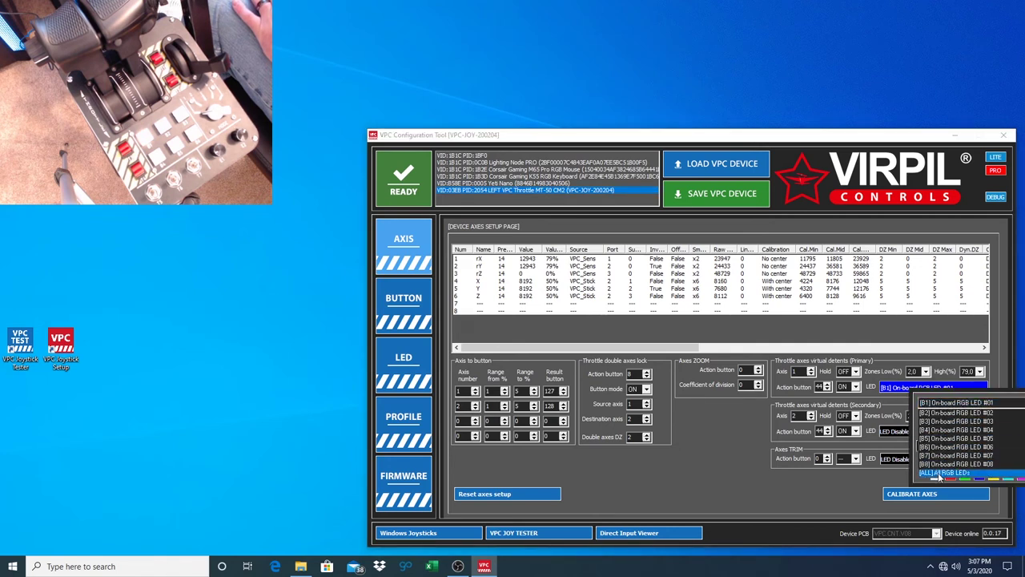
click(940, 473)
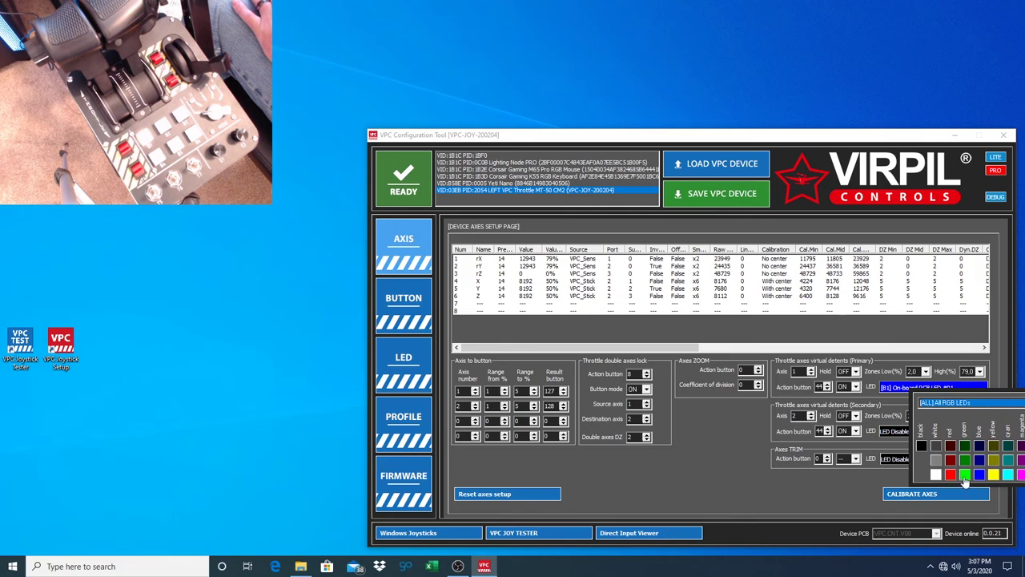
click(950, 475)
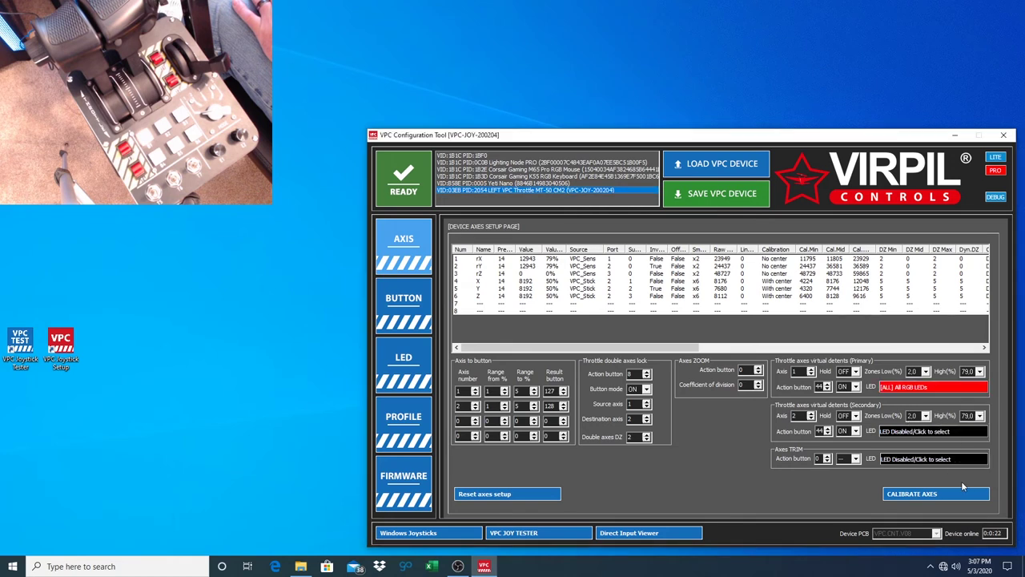
click(716, 193)
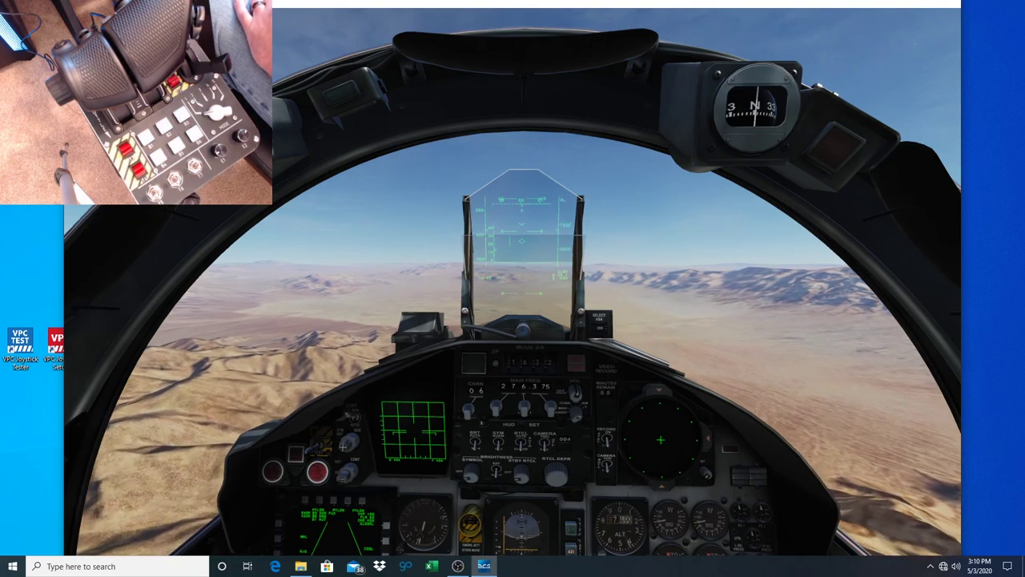
Step: Switch to the F2 external chase view to watch the F-15 from behind
key(F2)
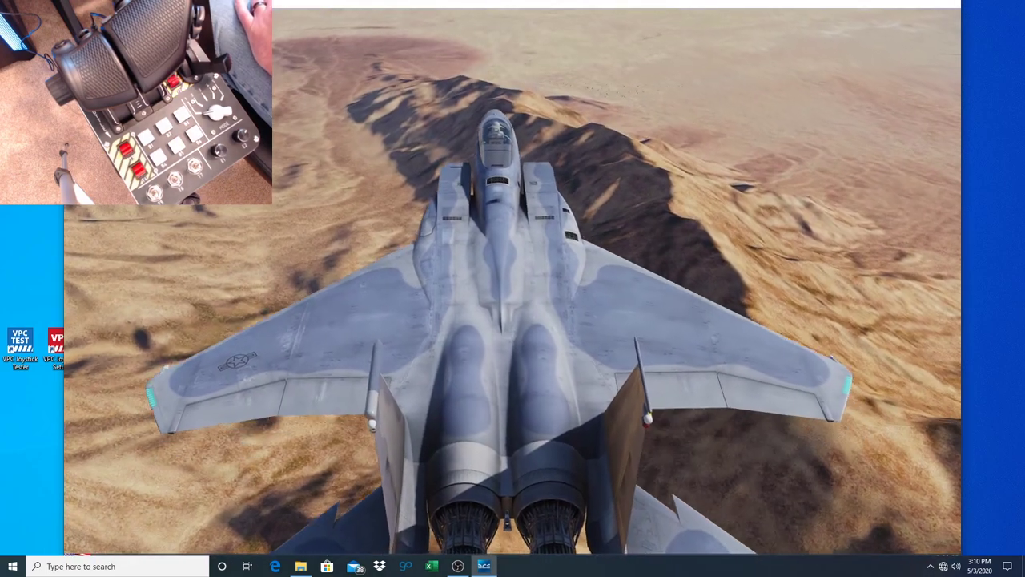